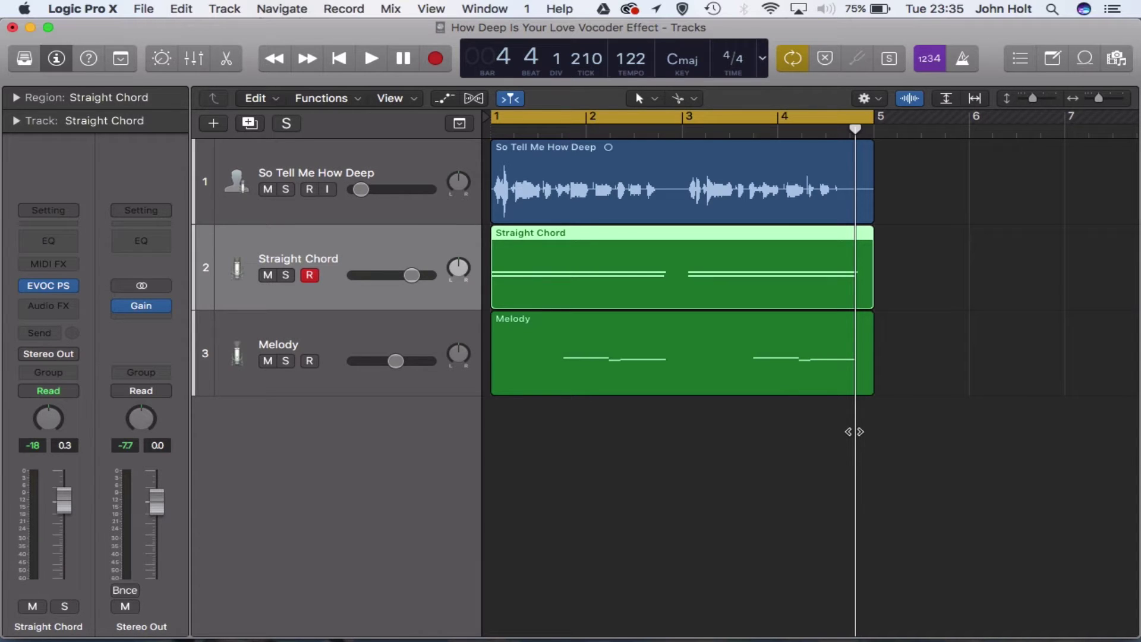
left_click(395, 155)
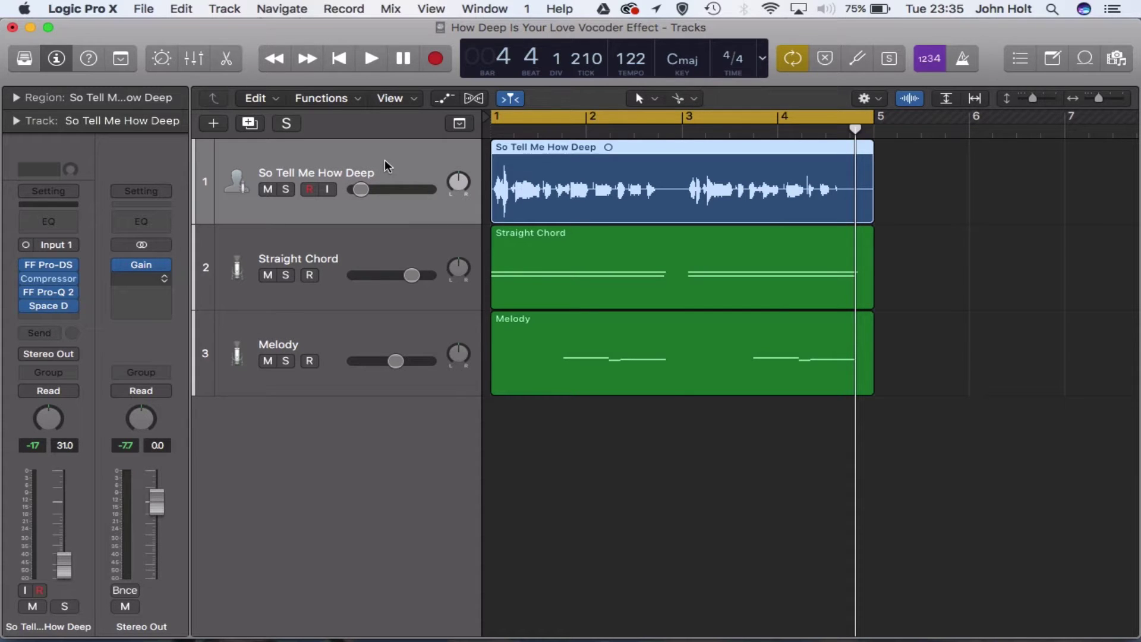
mouse_move(42, 266)
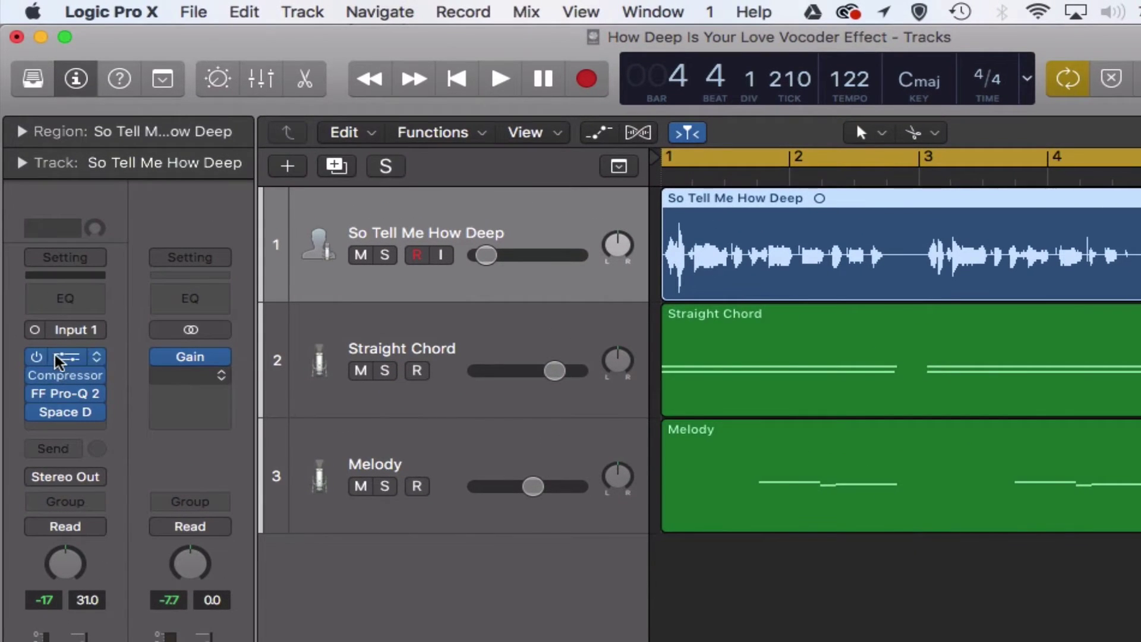
mouse_move(68, 377)
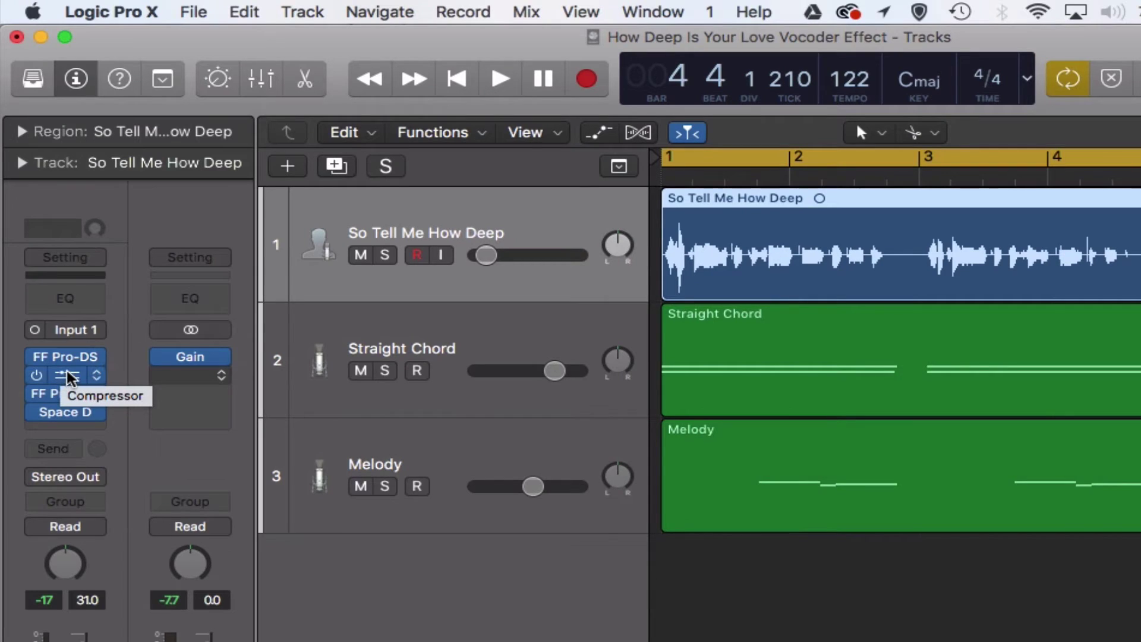
mouse_move(82, 418)
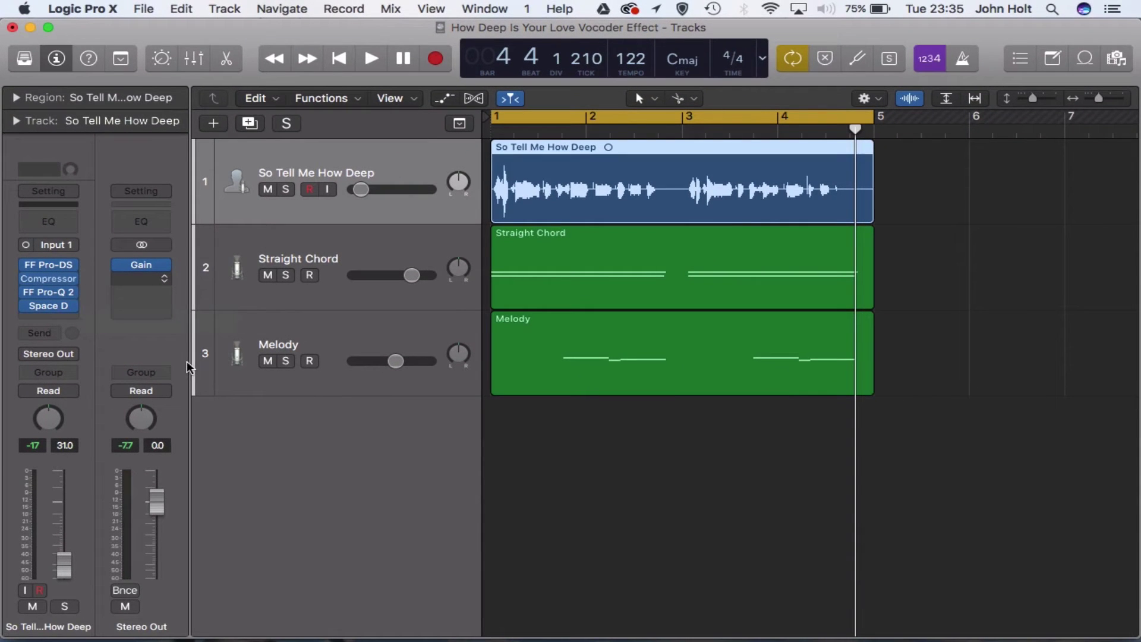
left_click(371, 238)
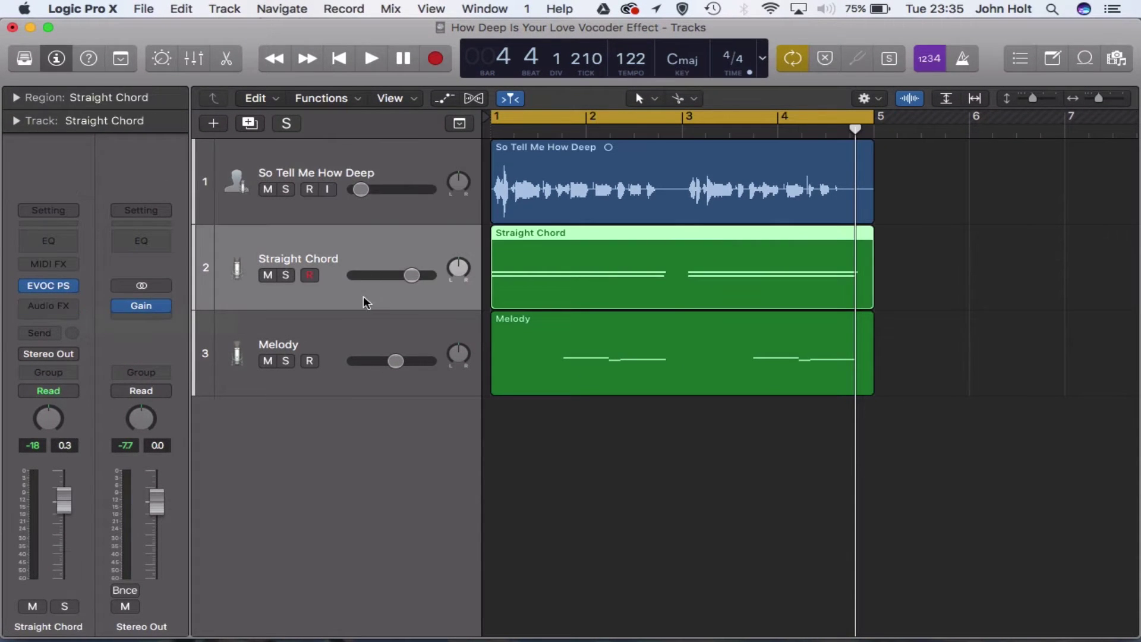
left_click(358, 322)
left_click(357, 263)
left_click(350, 325)
left_click(388, 244)
Load EVOC 20 PS (Vocoder Synth) in stereo on Straight Chord and open its plug-in window
mouse_move(62, 290)
left_click(72, 285)
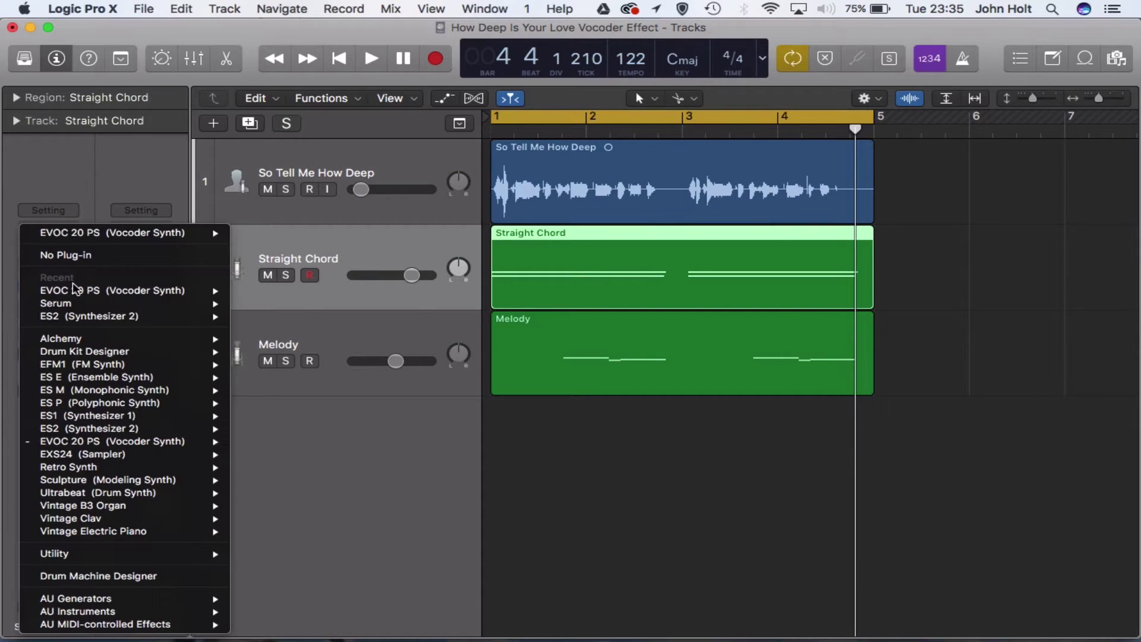
mouse_move(90, 446)
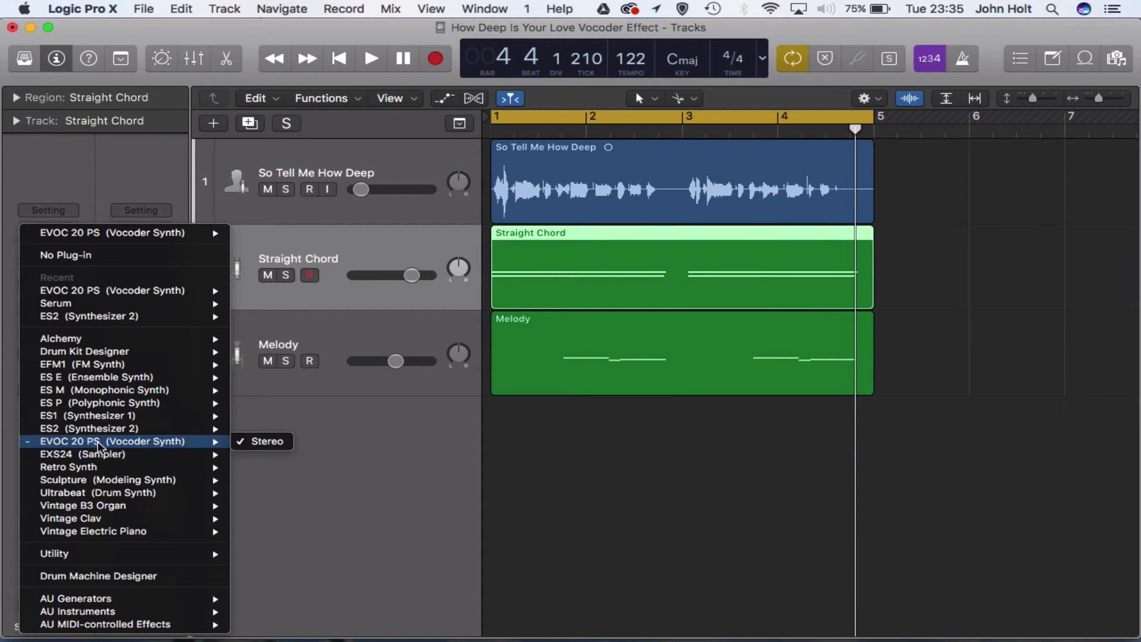
left_click(256, 445)
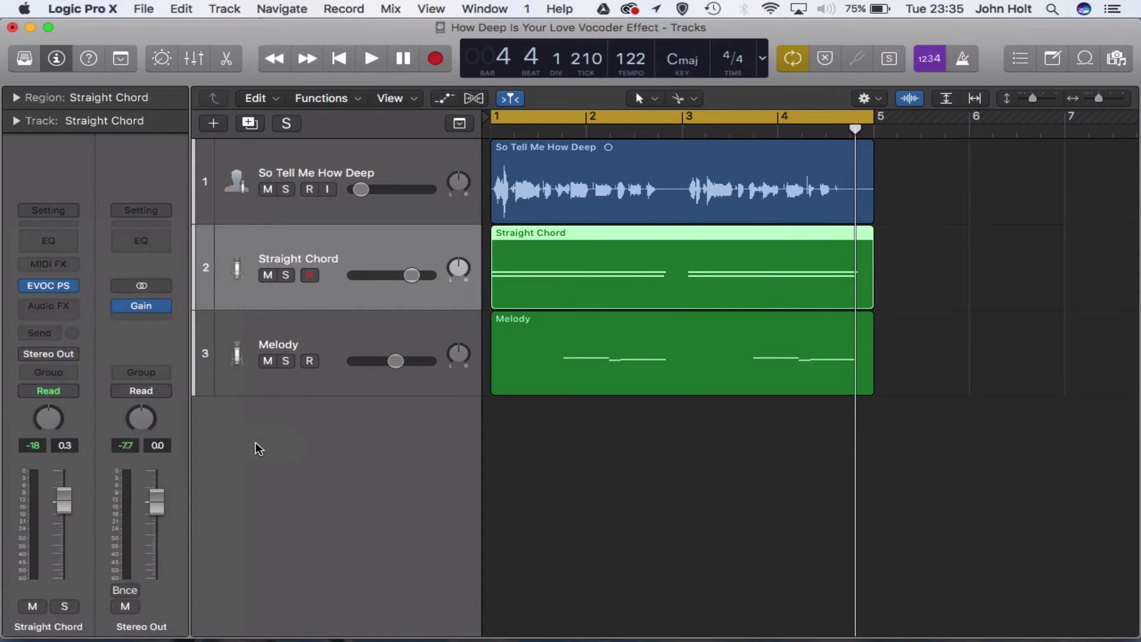
mouse_move(55, 284)
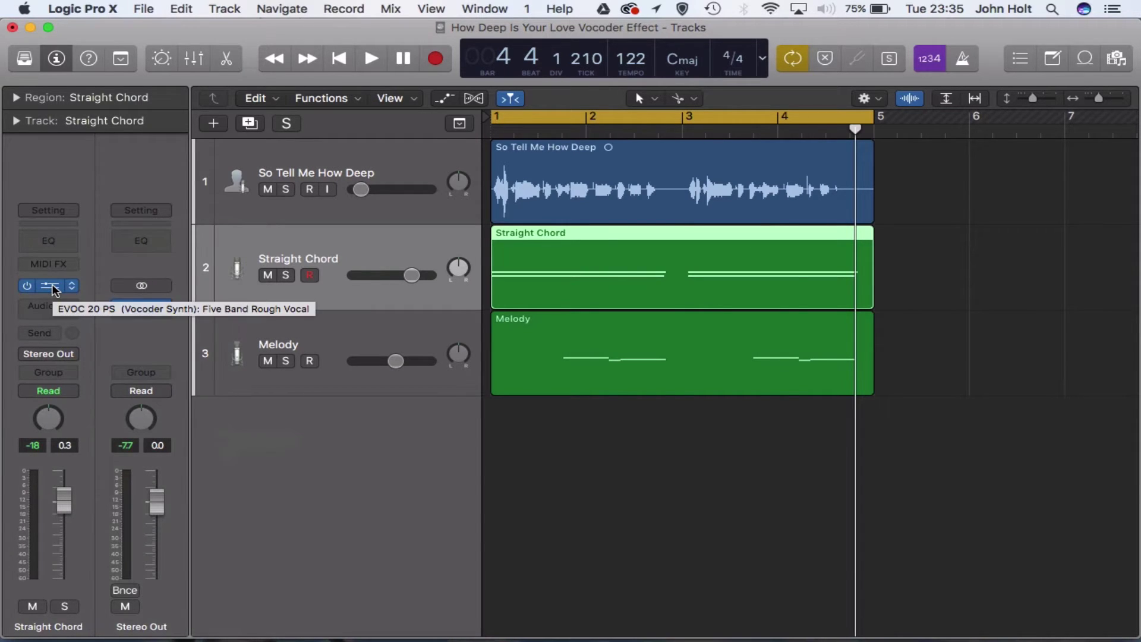
left_click(53, 287)
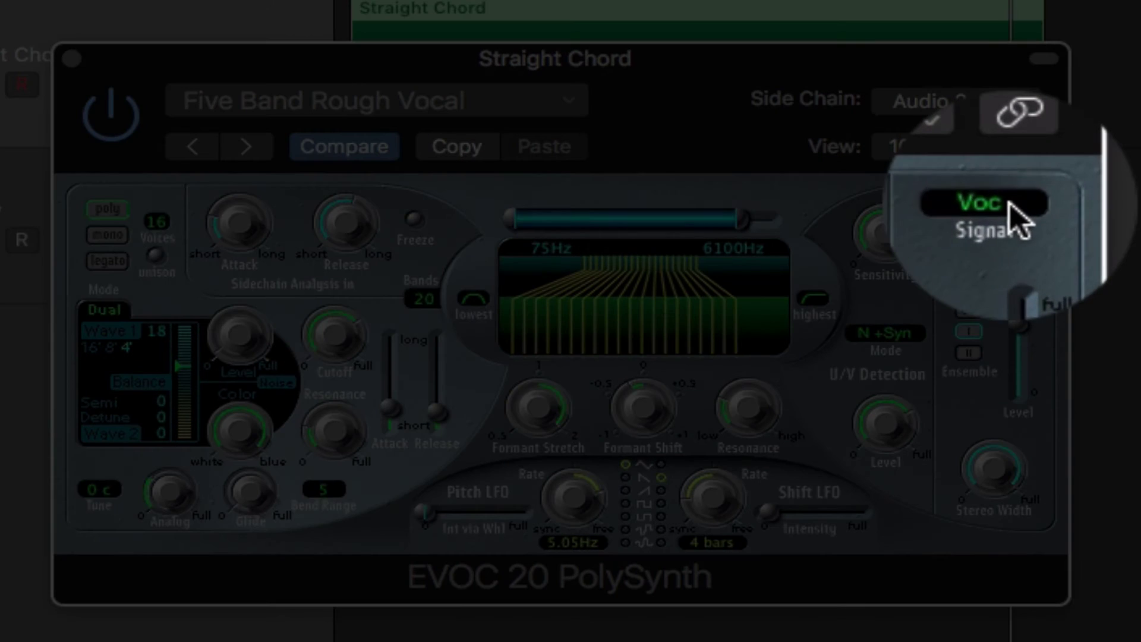
Keep Signal on Voc, set Side Chain to Audio 2 - So Tell Me How Deep, and set Formant Shift to -0.04
left_click(1020, 222)
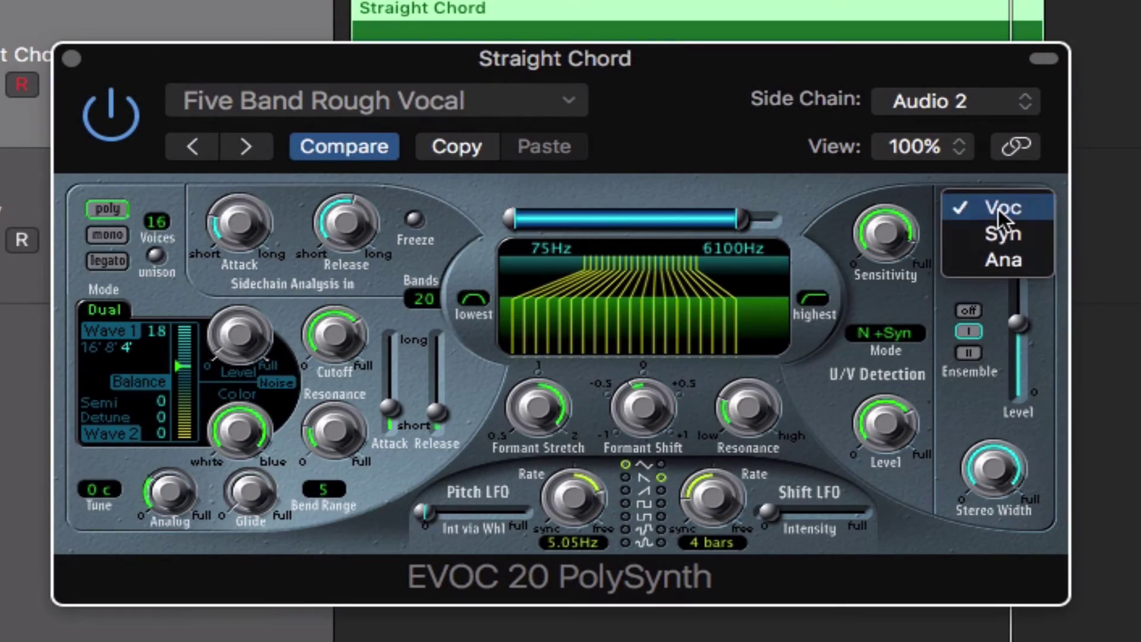
left_click(1000, 214)
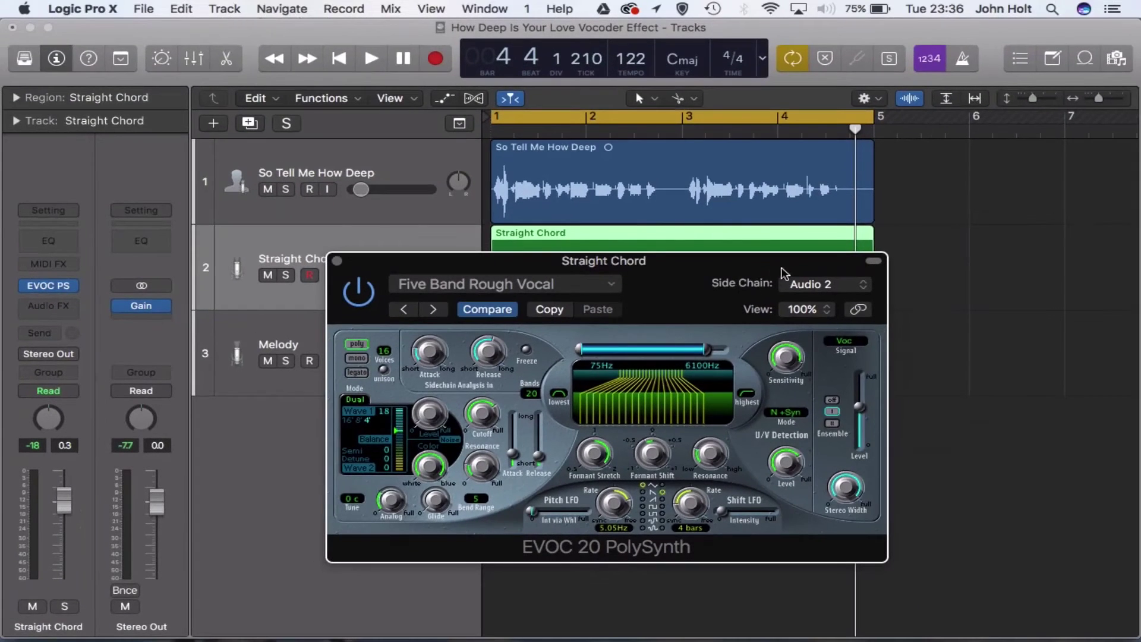
left_click(813, 285)
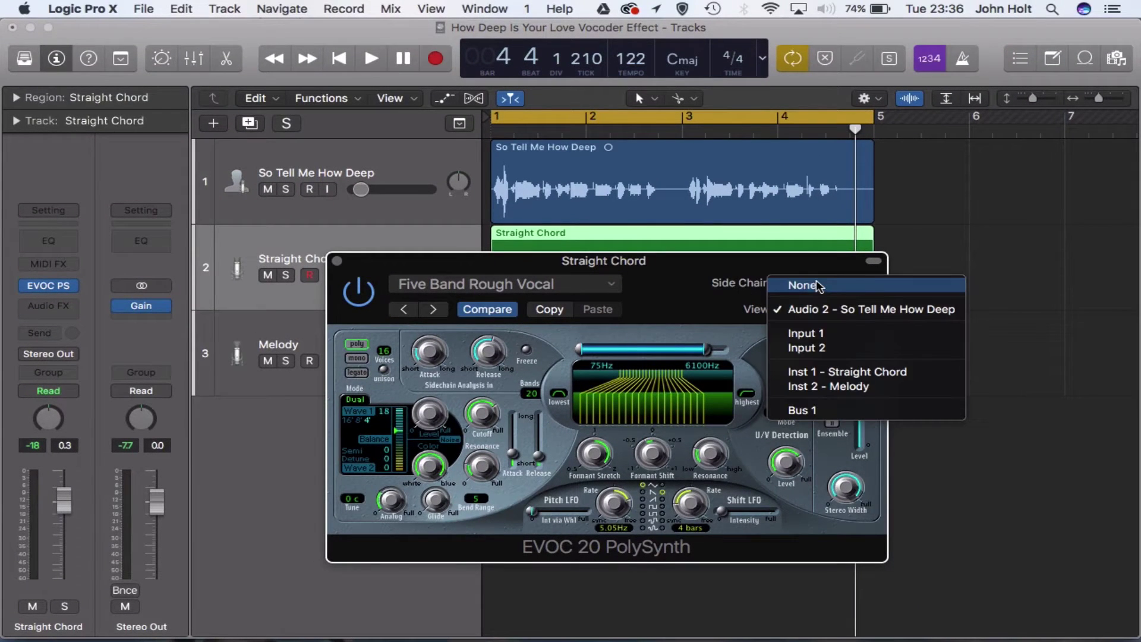
left_click(855, 308)
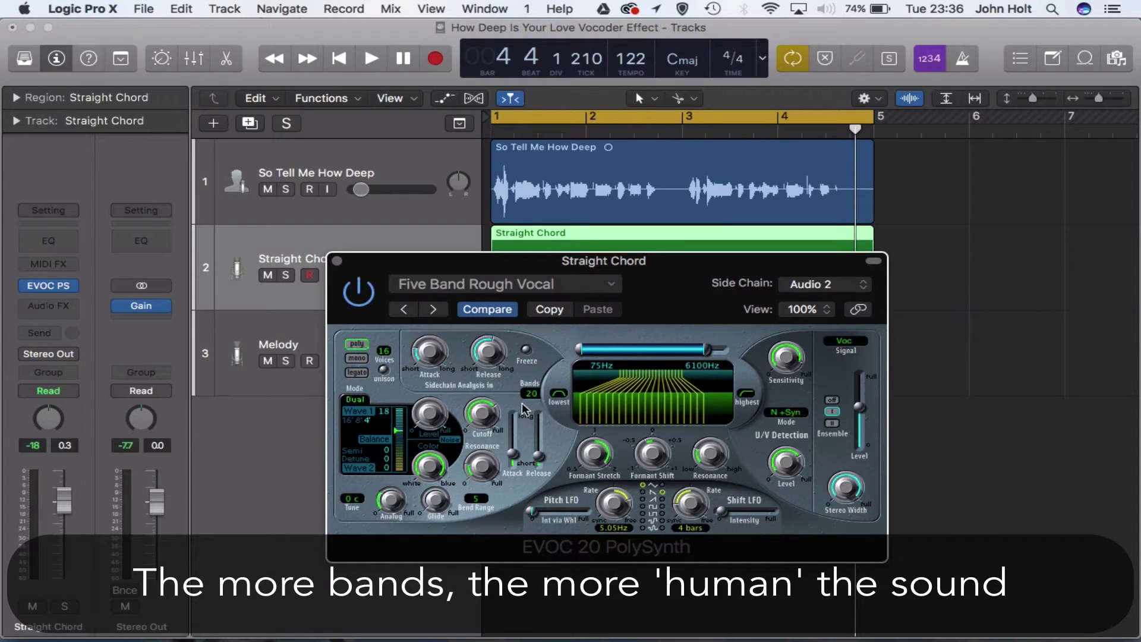
left_click_drag(655, 453, 595, 455)
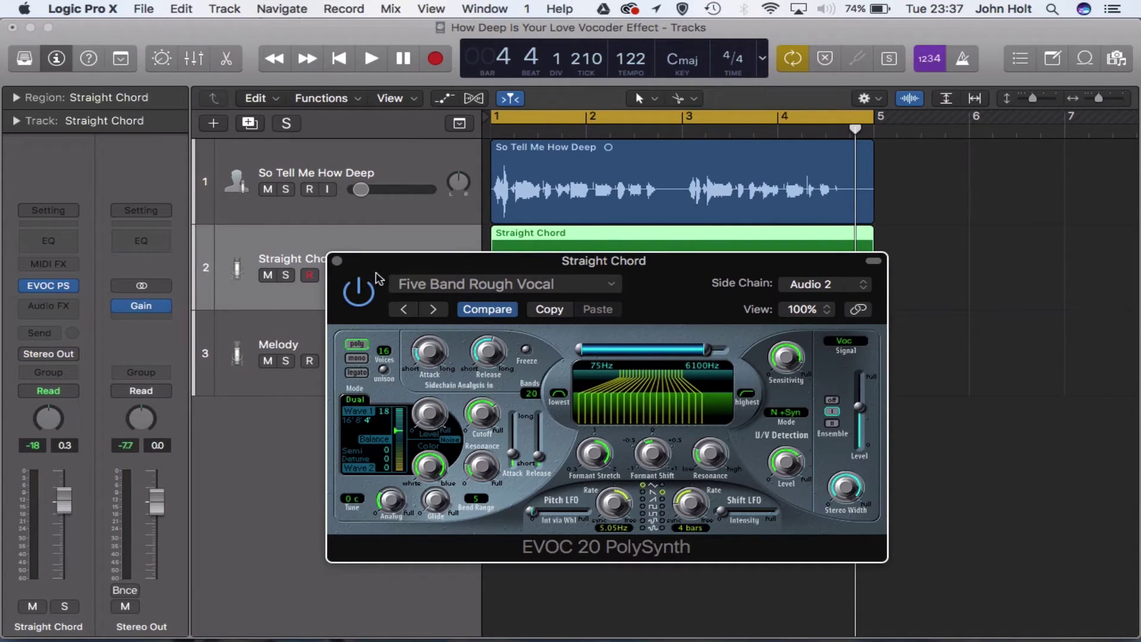
Open the Straight Chord region in the Piano Roll and play its two chords from bar 1
left_click(337, 262)
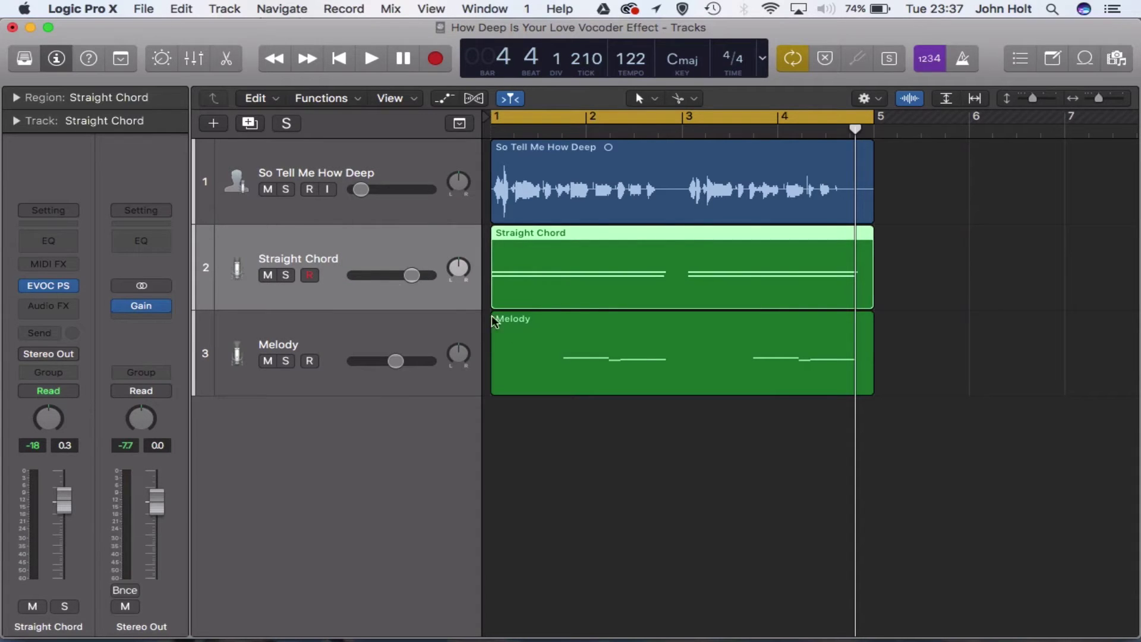
double_click(573, 245)
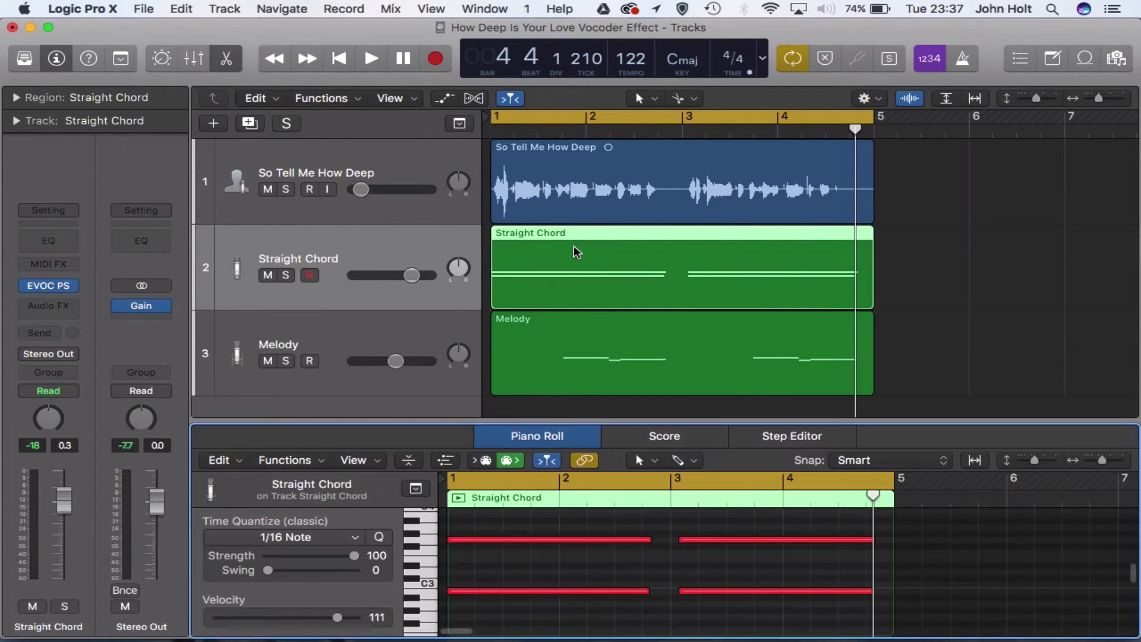
key("Return")
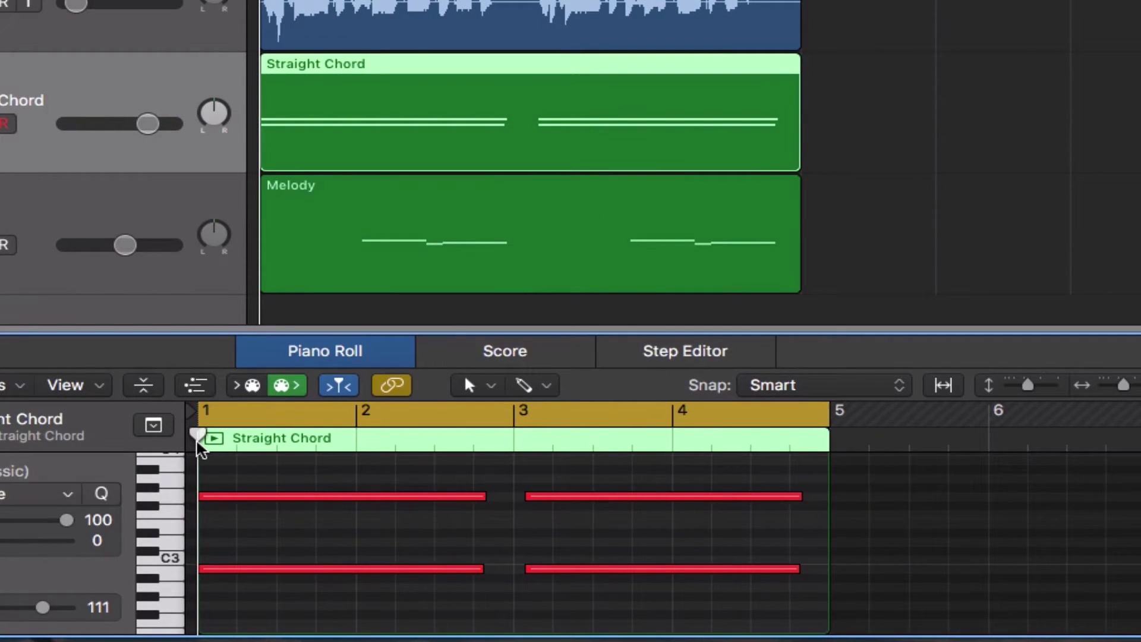
key("space")
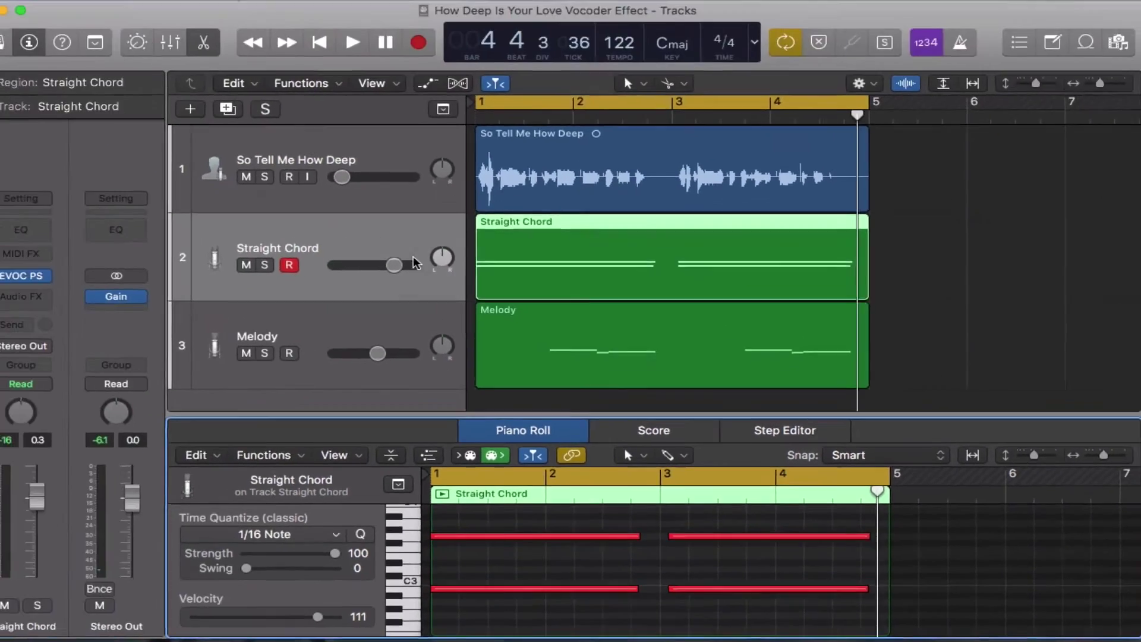
key("Return")
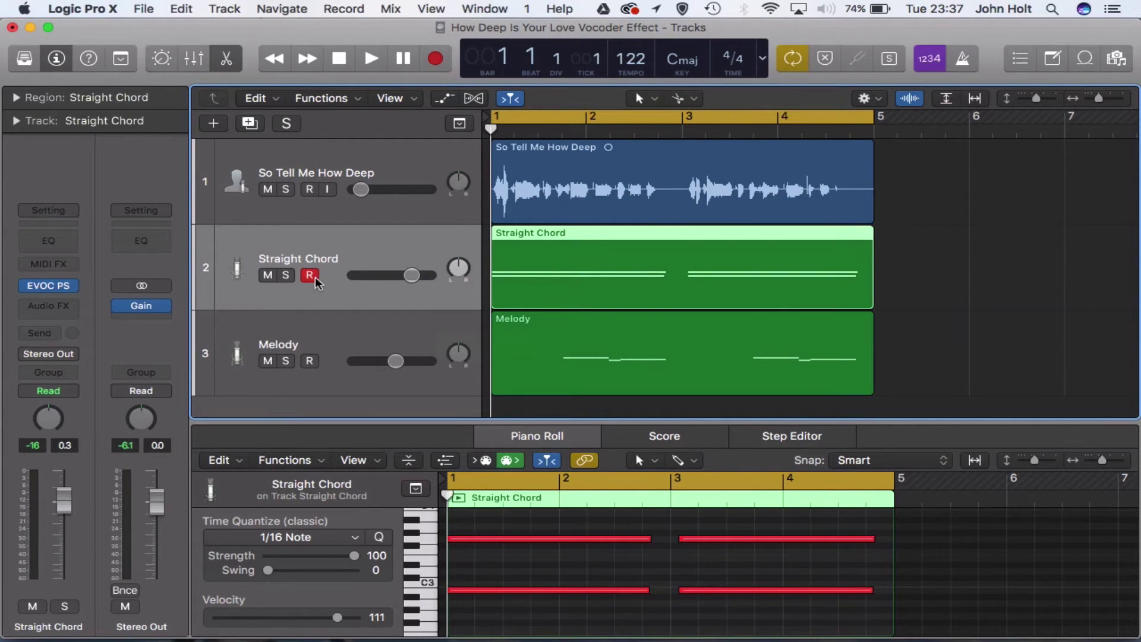
Solo the Straight Chord track and audition the vocoded chords
left_click(285, 278)
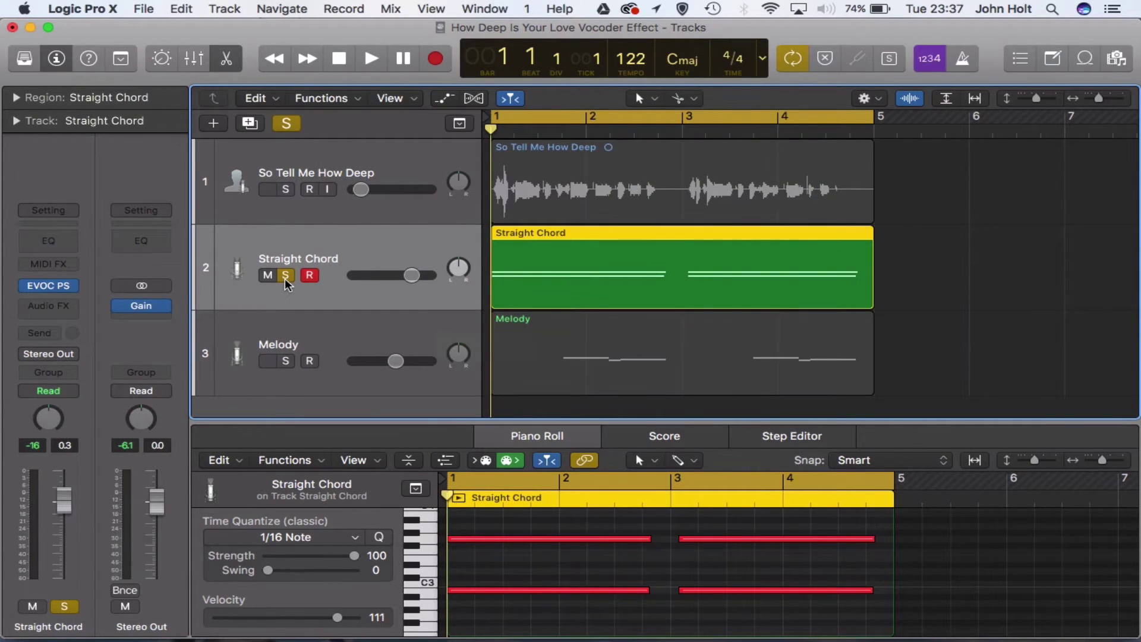
key("space")
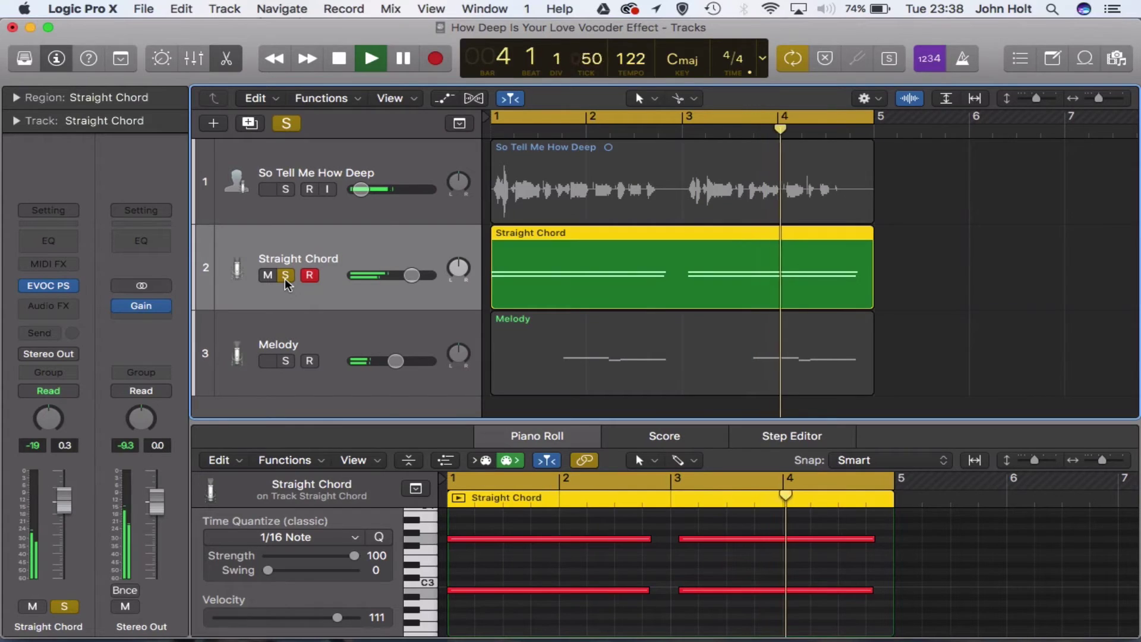
key("space")
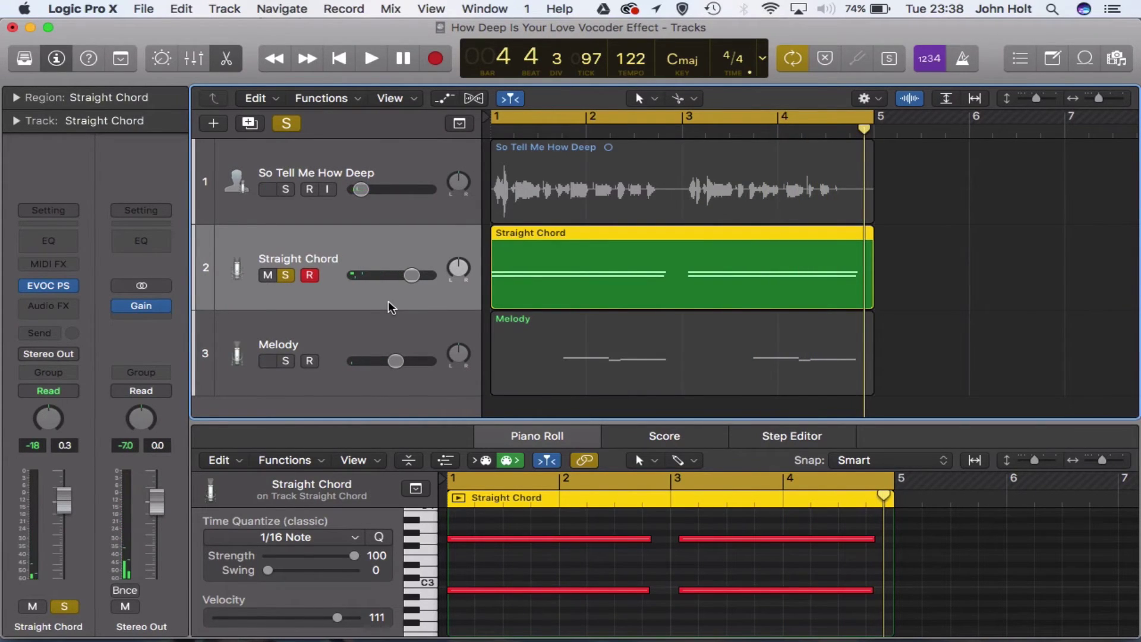
Solo Melody instead of Straight Chord and play the melody alone from bar 1
left_click(285, 361)
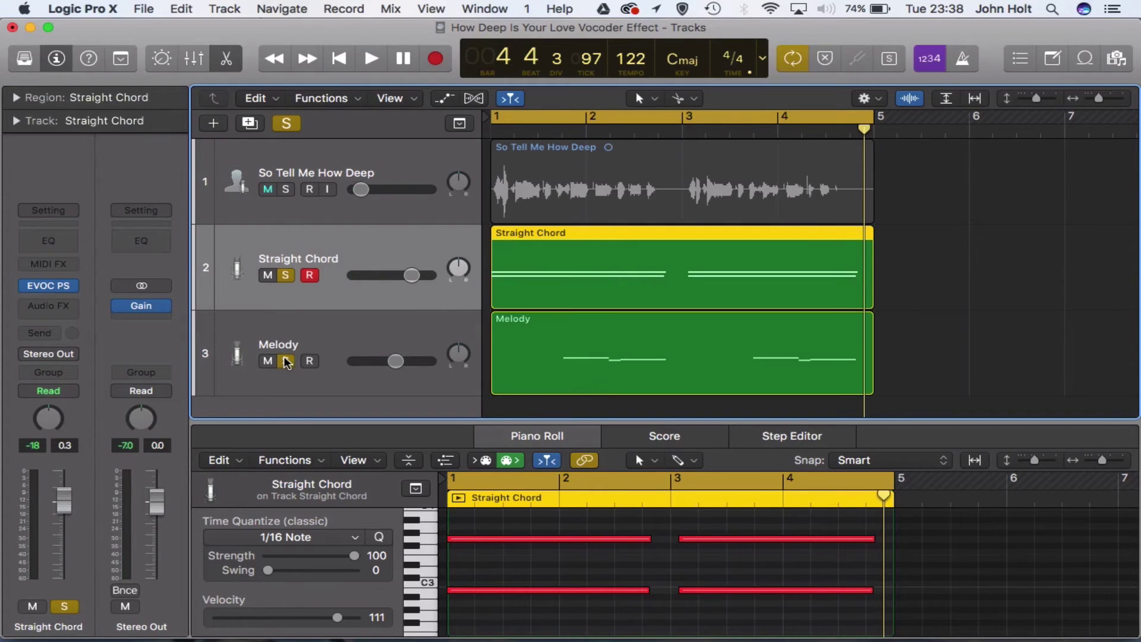
left_click(285, 276)
left_click(489, 132)
key("space")
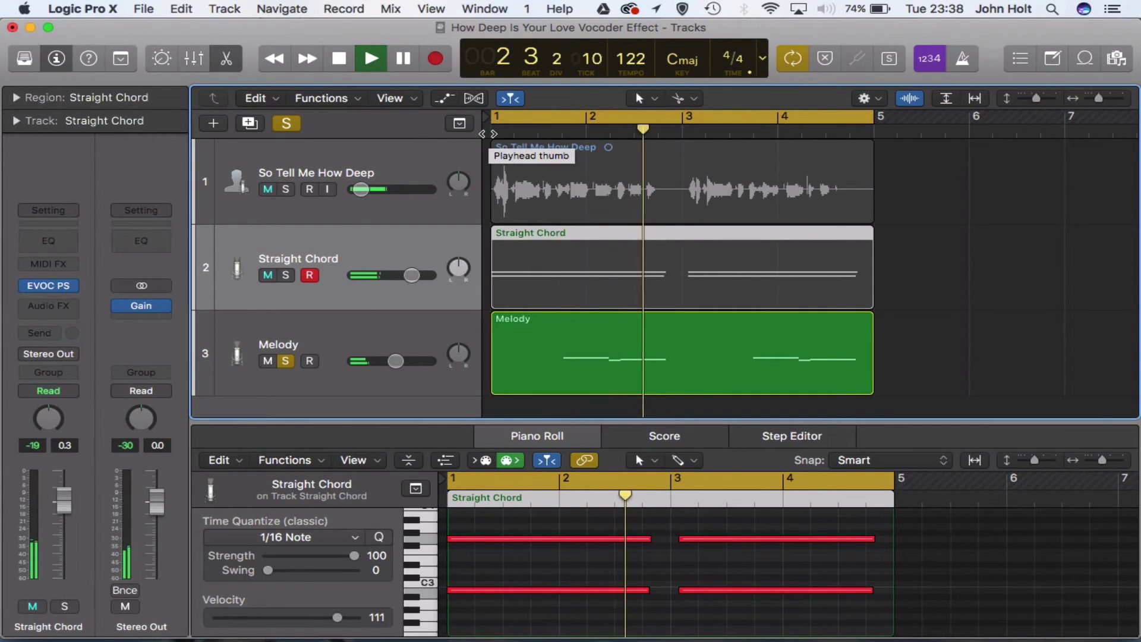
key("space")
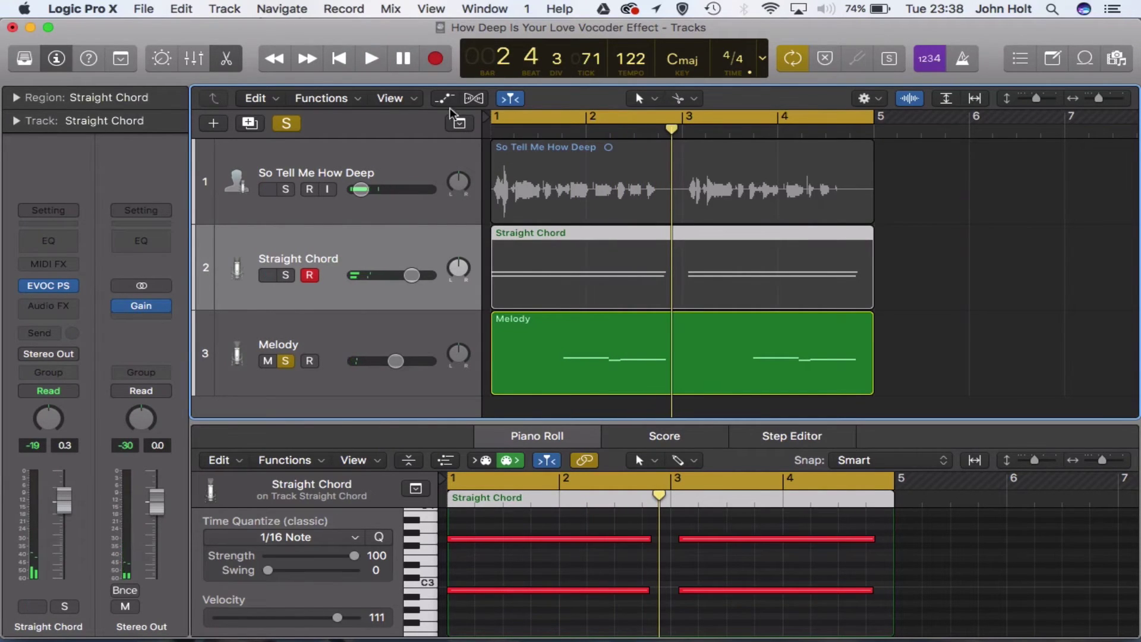
Re-solo Straight Chord alongside Melody, play both together, and check the Melody region's notes
left_click(286, 275)
key("space")
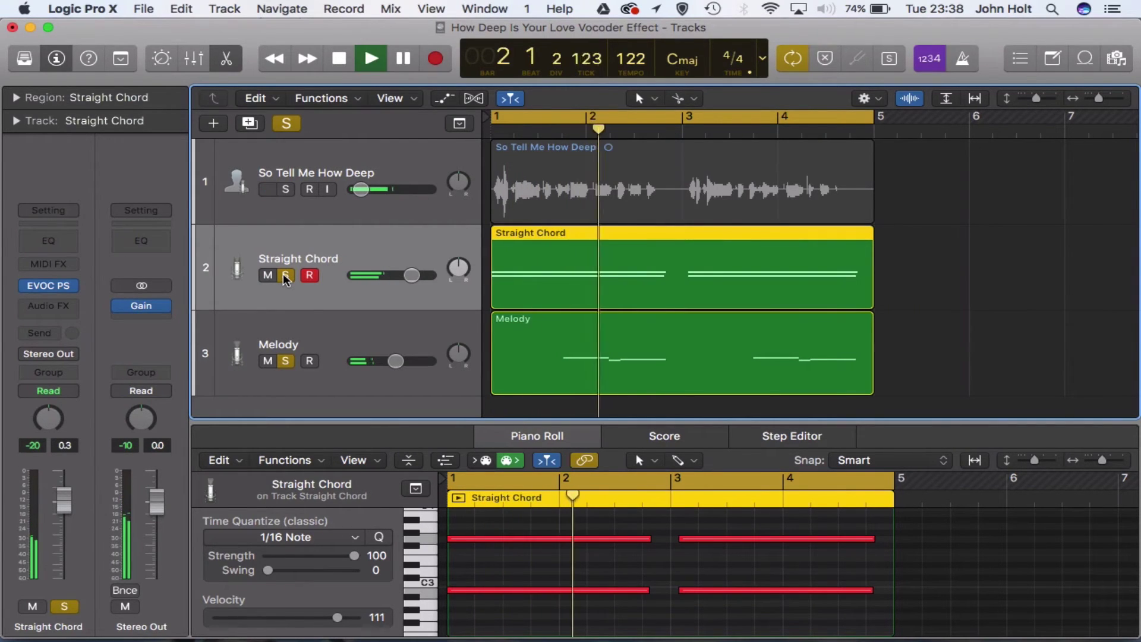
key("space")
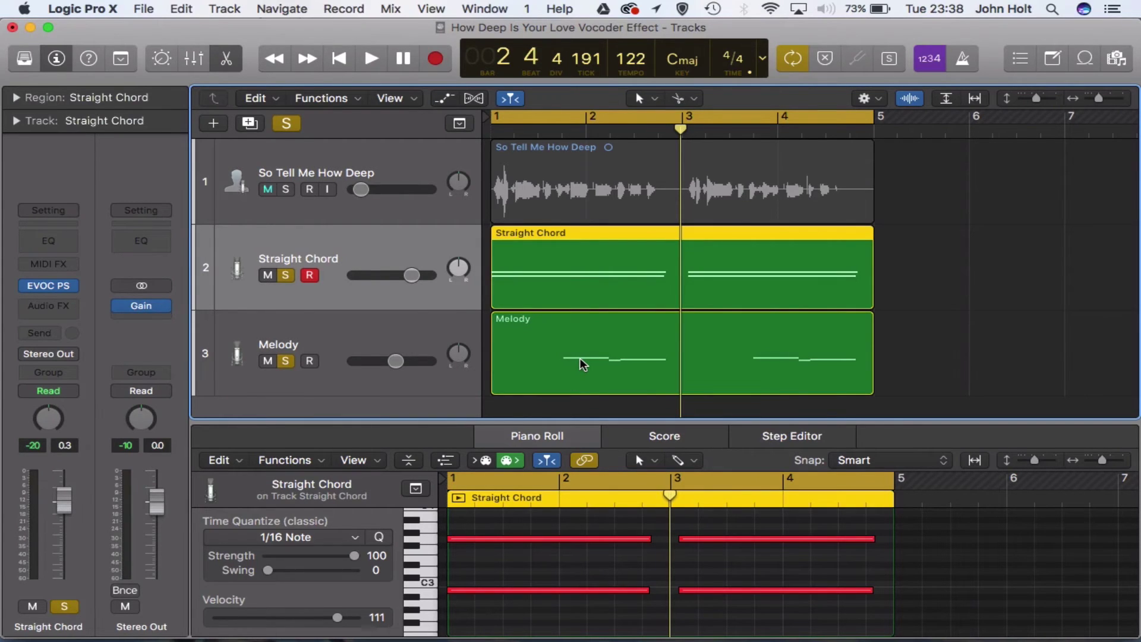
left_click(398, 341)
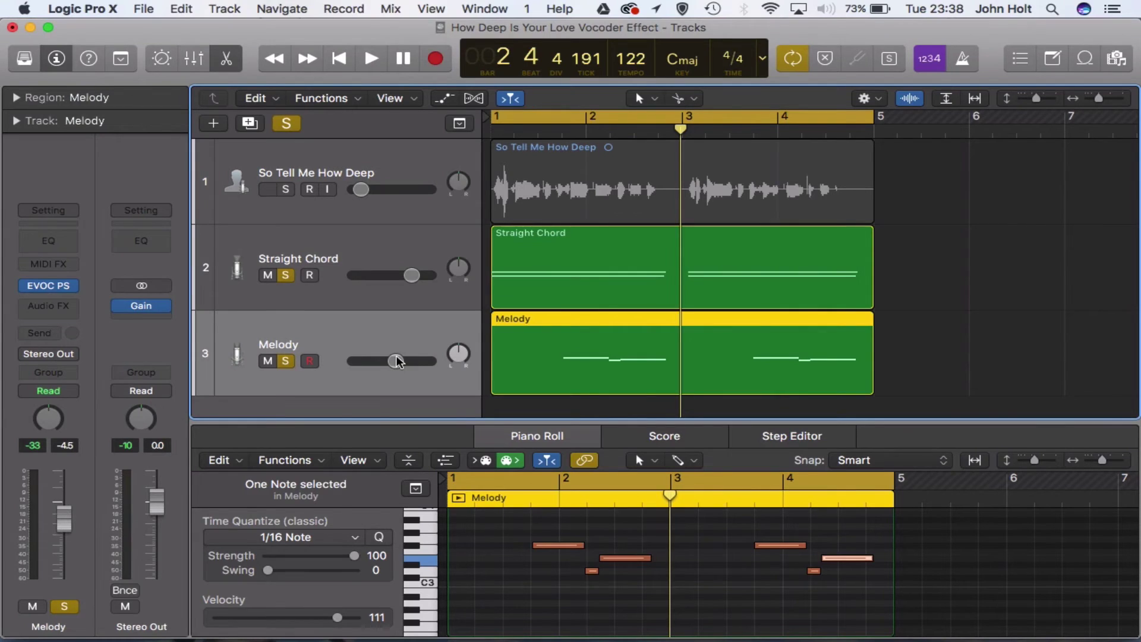
left_click(453, 280)
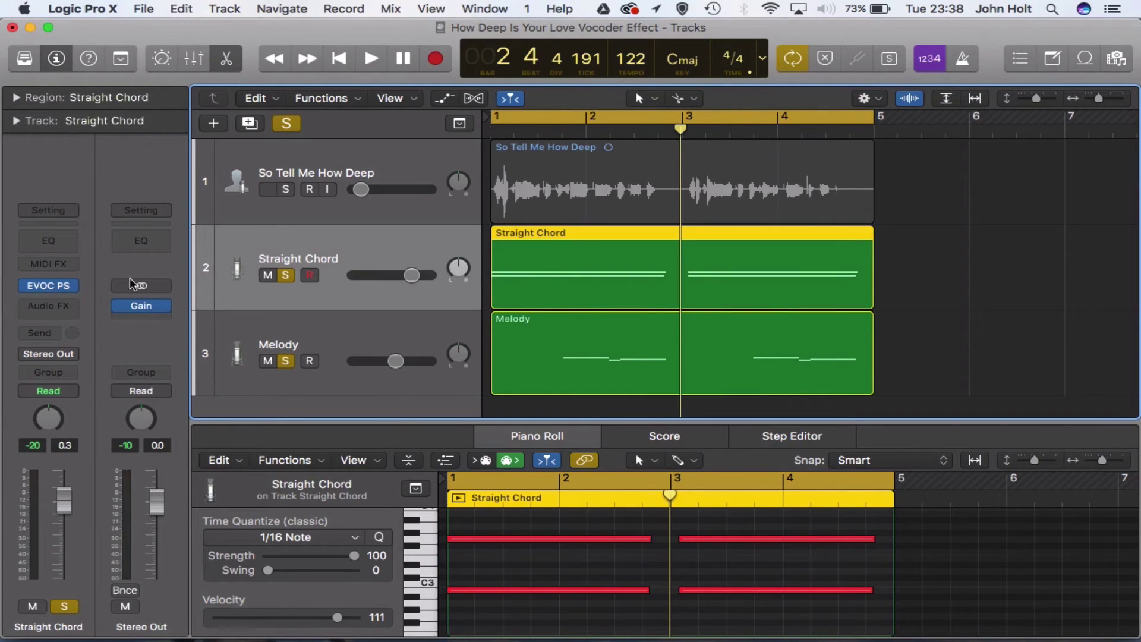
Reopen the EVOC 20 PolySynth and browse the Vintage Vocoder presets, keeping Five Band Rough Vocal
left_click(52, 287)
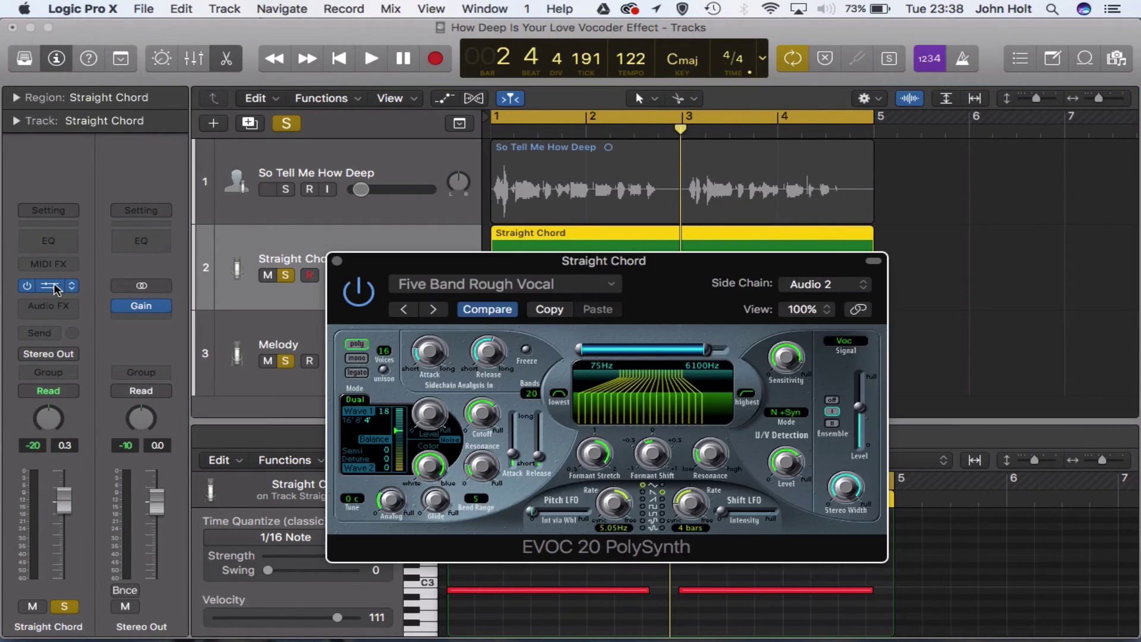
left_click(452, 284)
mouse_move(452, 547)
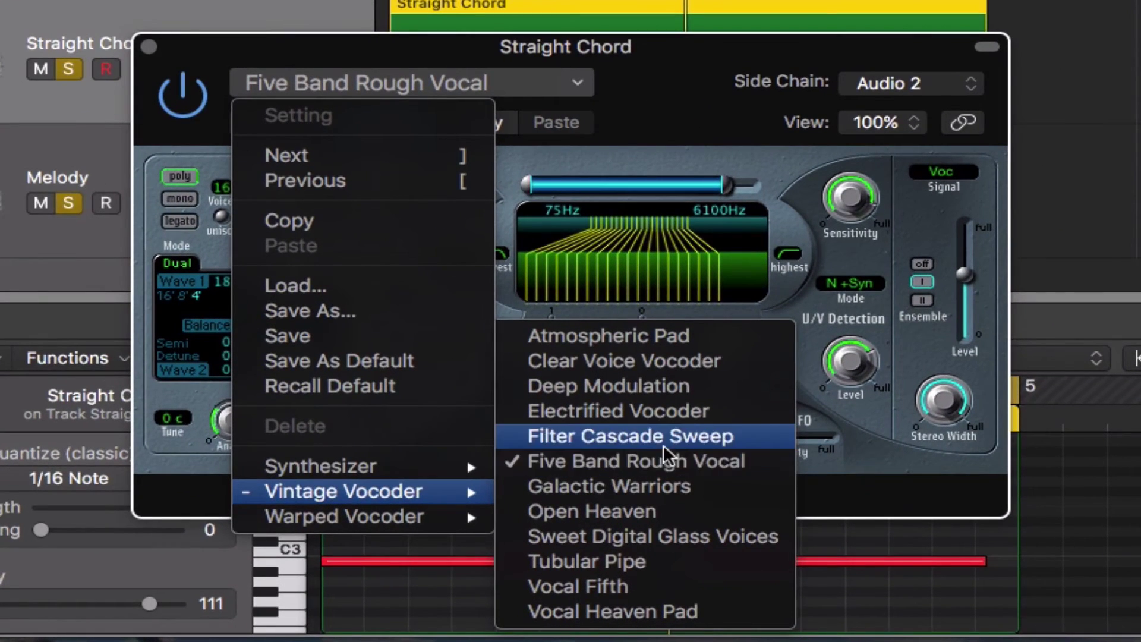
left_click(1133, 309)
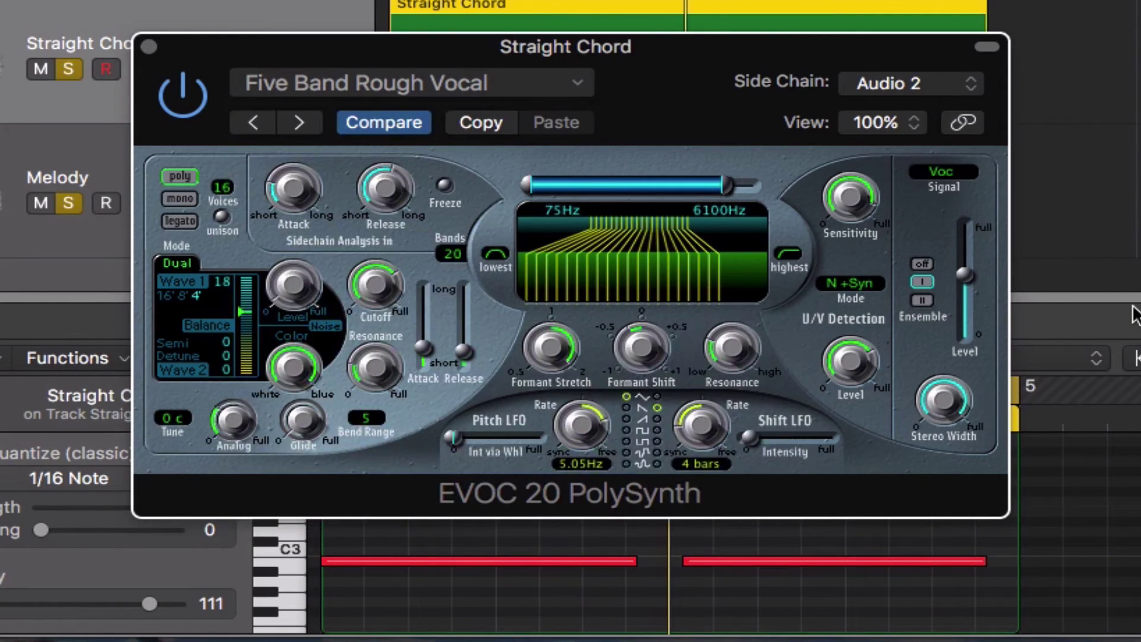